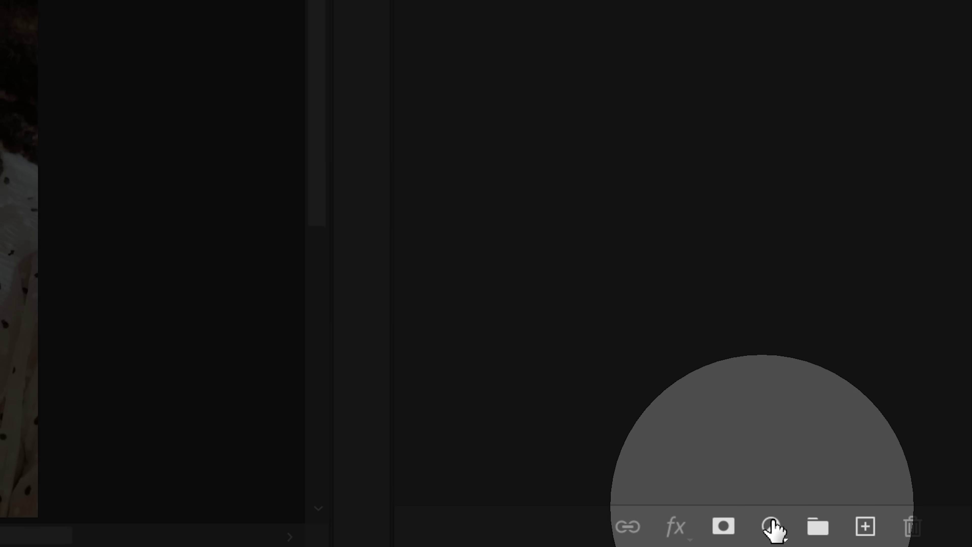
# - Add a Hue/Saturation adjustment layer and sample the cheek to target the Reds range
pyautogui.click(871, 535)
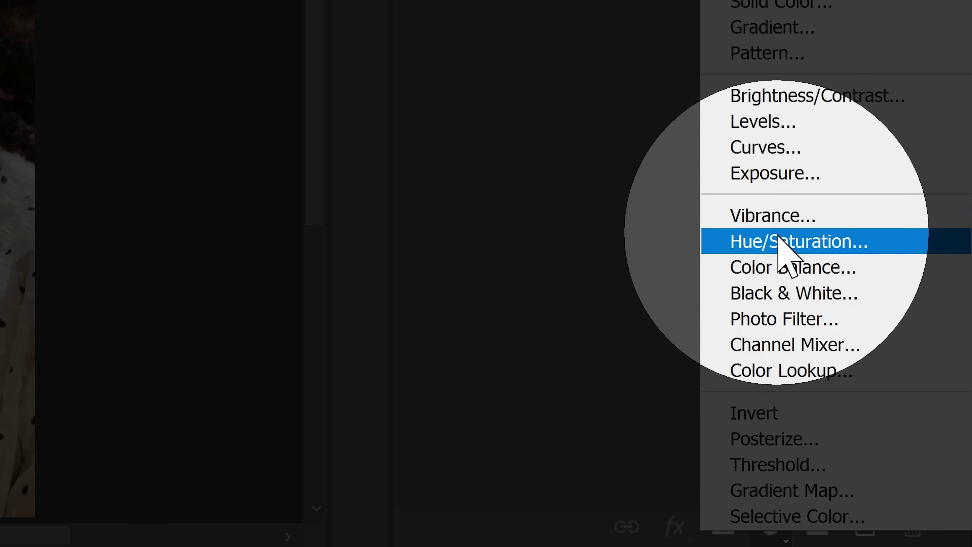
pyautogui.click(718, 244)
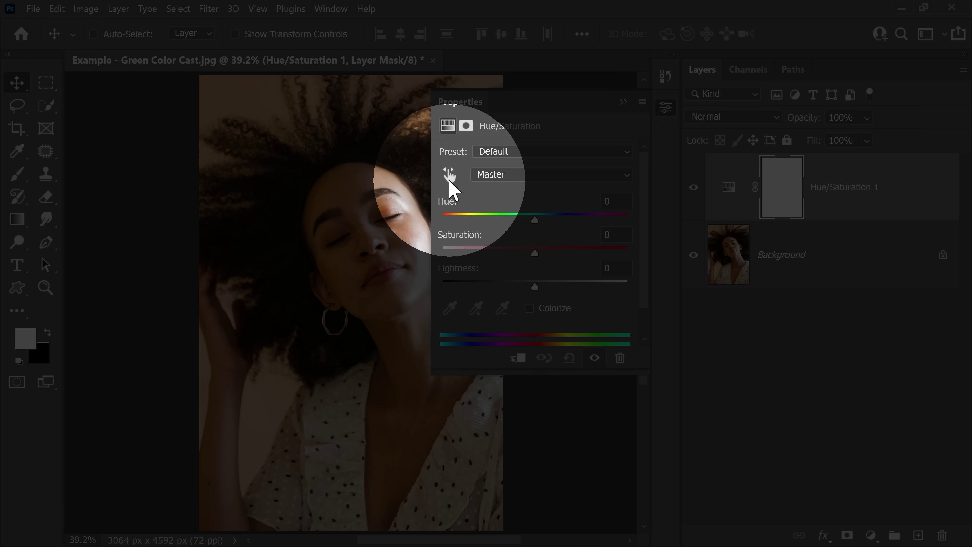
pyautogui.click(449, 175)
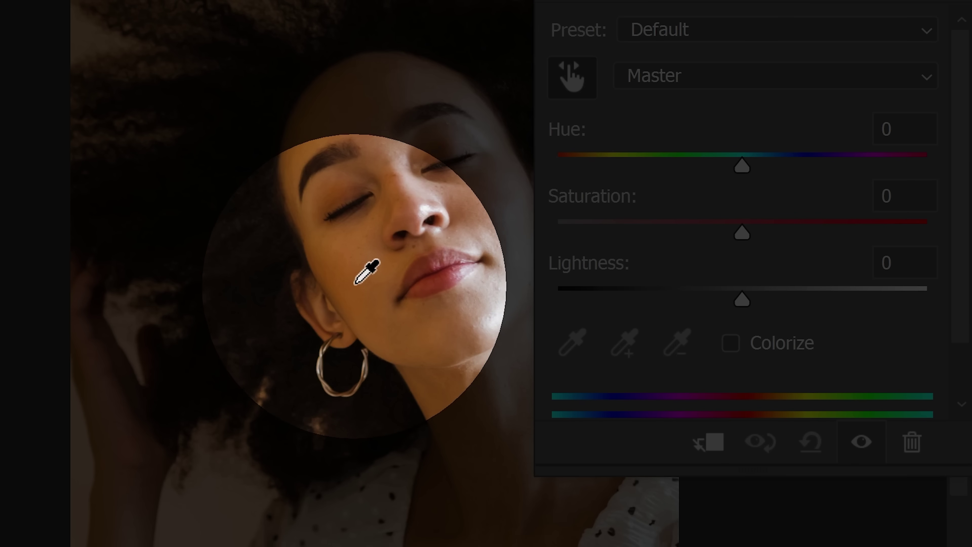
pyautogui.click(356, 283)
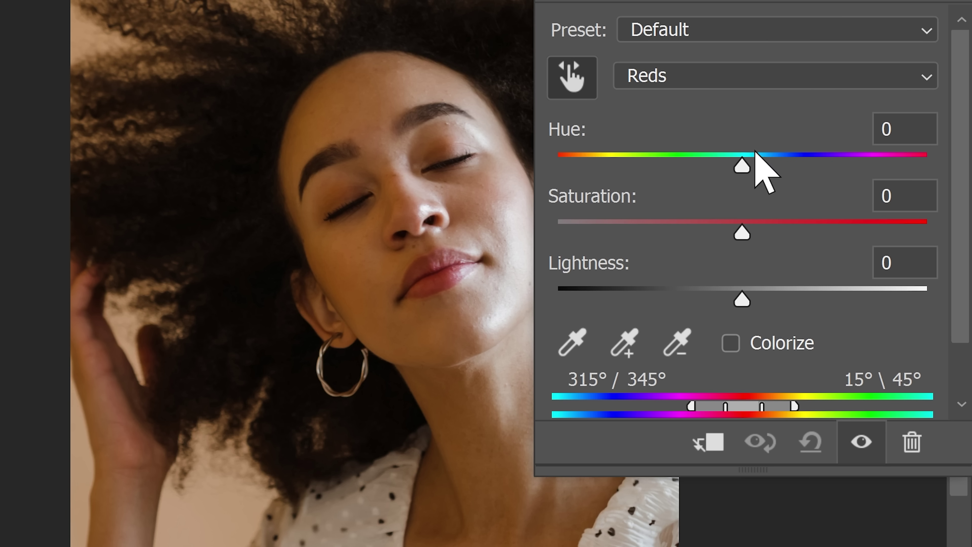
# - Push Reds Hue to +180 and Saturation to +100, turning the skin vivid green
pyautogui.moveTo(743, 166); pyautogui.dragTo(946, 167)
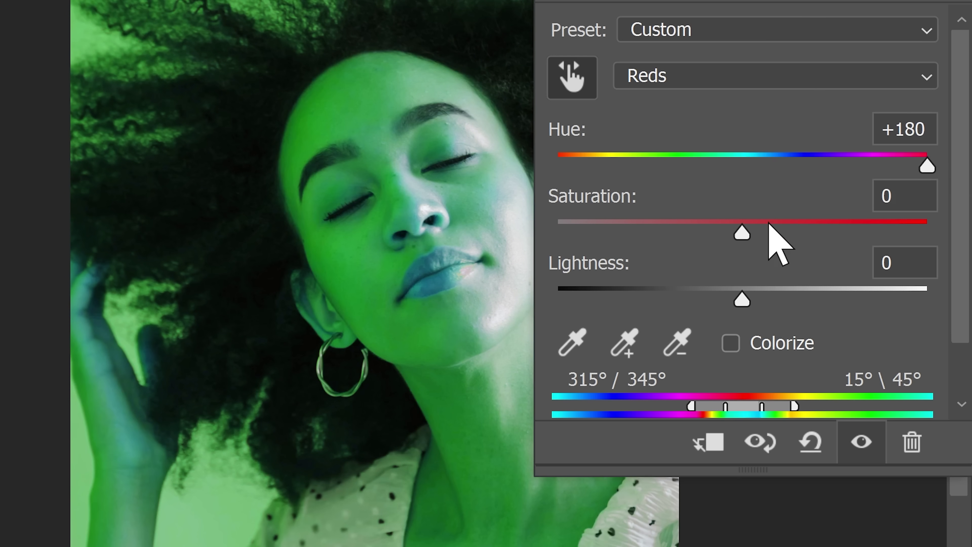
pyautogui.moveTo(743, 232); pyautogui.dragTo(934, 226)
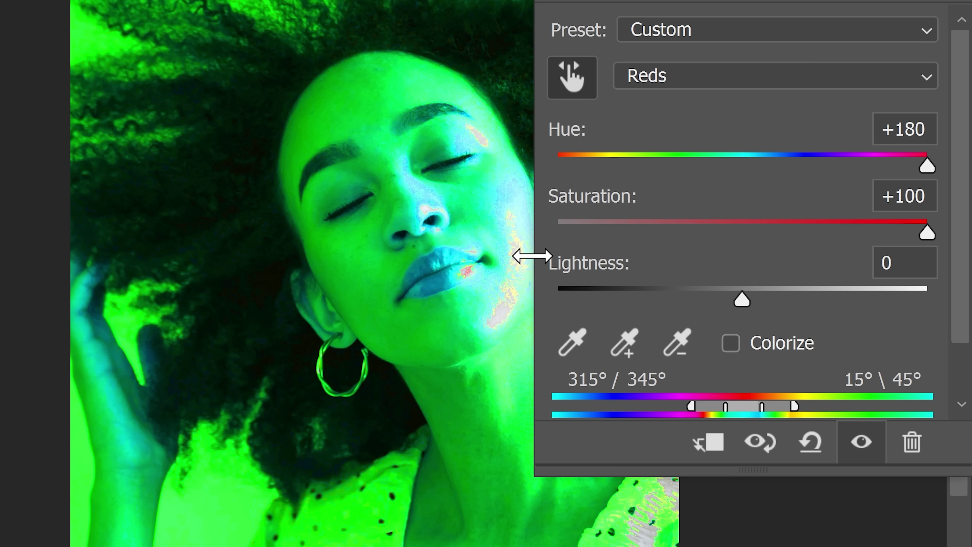
# - Widen and shorten the Properties panel, then scroll to show the range bars and face
pyautogui.moveTo(533, 254); pyautogui.dragTo(0, 198)
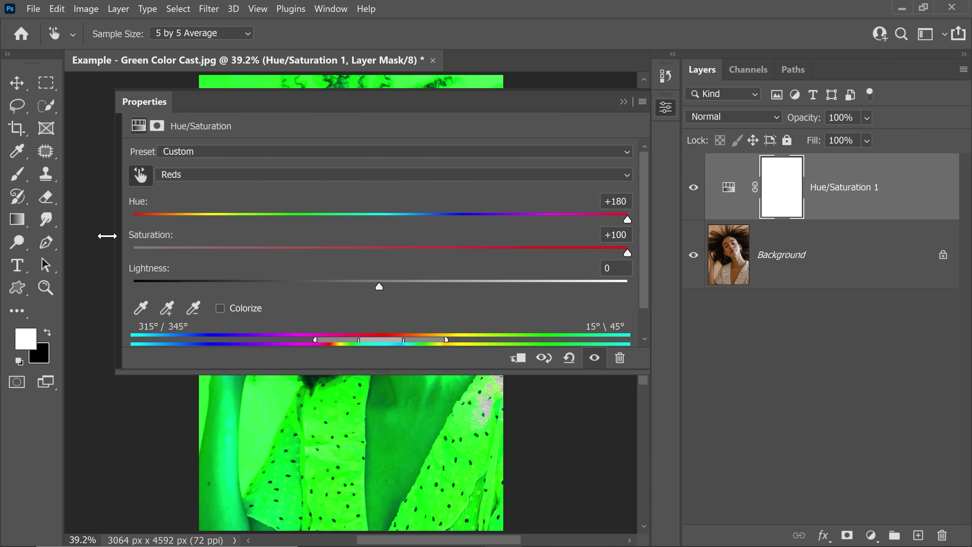
pyautogui.moveTo(107, 236); pyautogui.dragTo(87, 251)
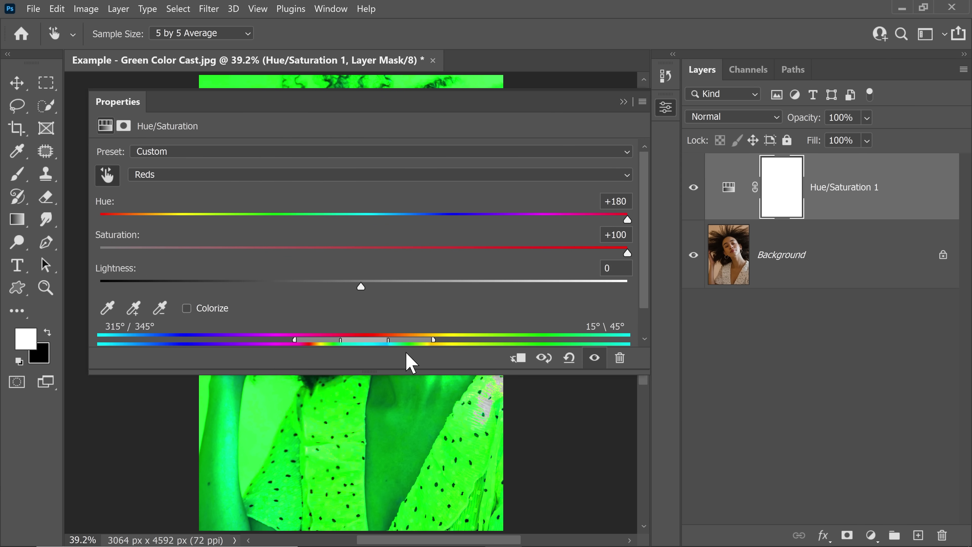
pyautogui.moveTo(403, 373); pyautogui.dragTo(401, 306)
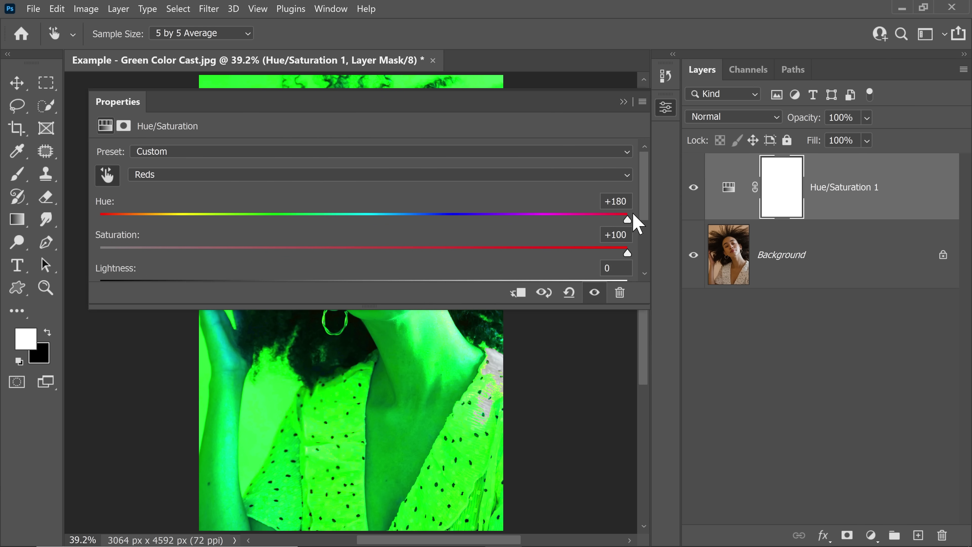
pyautogui.scroll(-3, 647, 230)
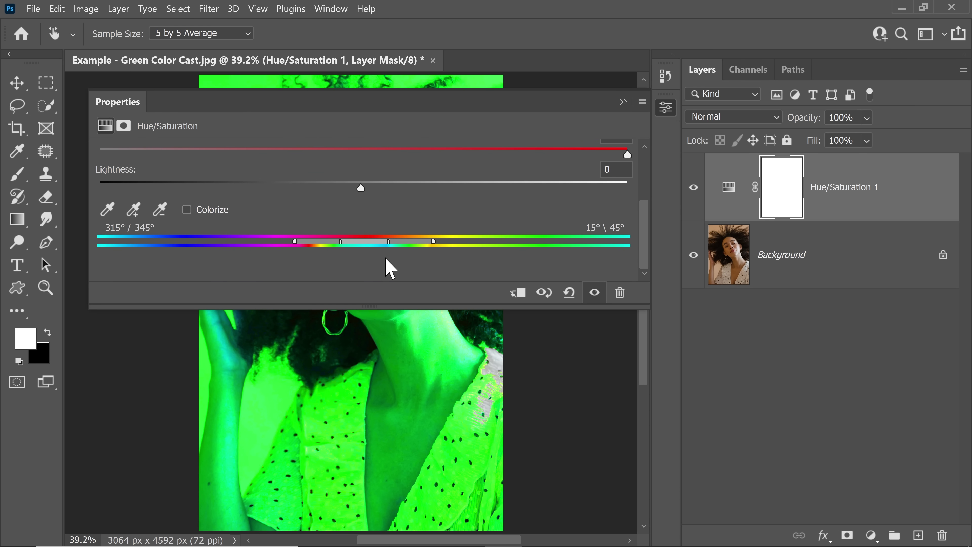
pyautogui.scroll(6, 389, 383)
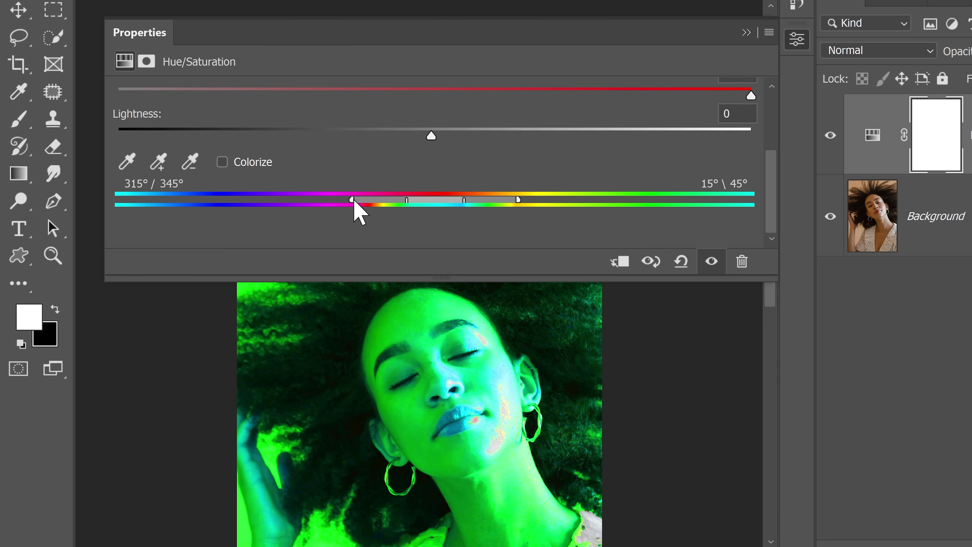
# - Narrow the Reds hue range to a thin orange band around 24°–39°
pyautogui.moveTo(351, 201); pyautogui.dragTo(420, 202)
pyautogui.moveTo(512, 203); pyautogui.dragTo(446, 204)
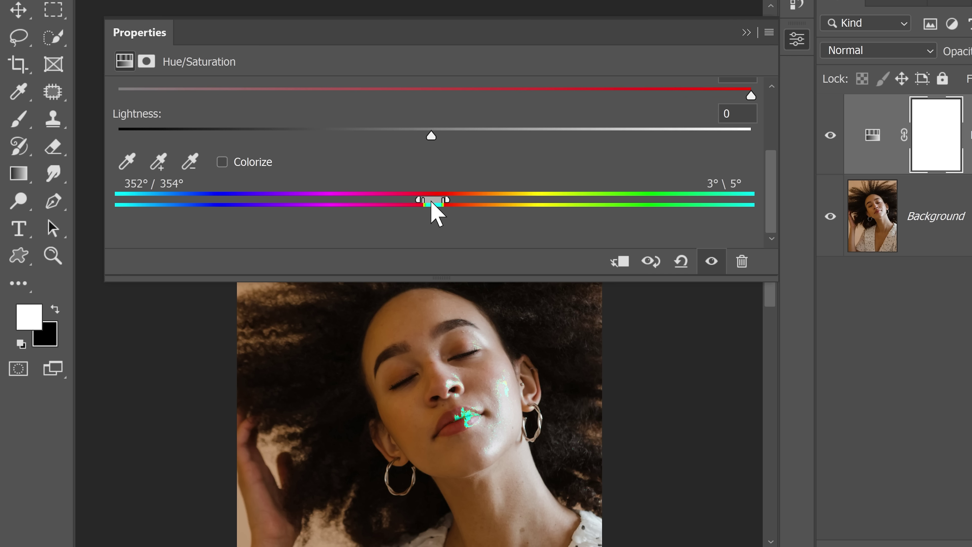
pyautogui.moveTo(433, 204); pyautogui.dragTo(492, 206)
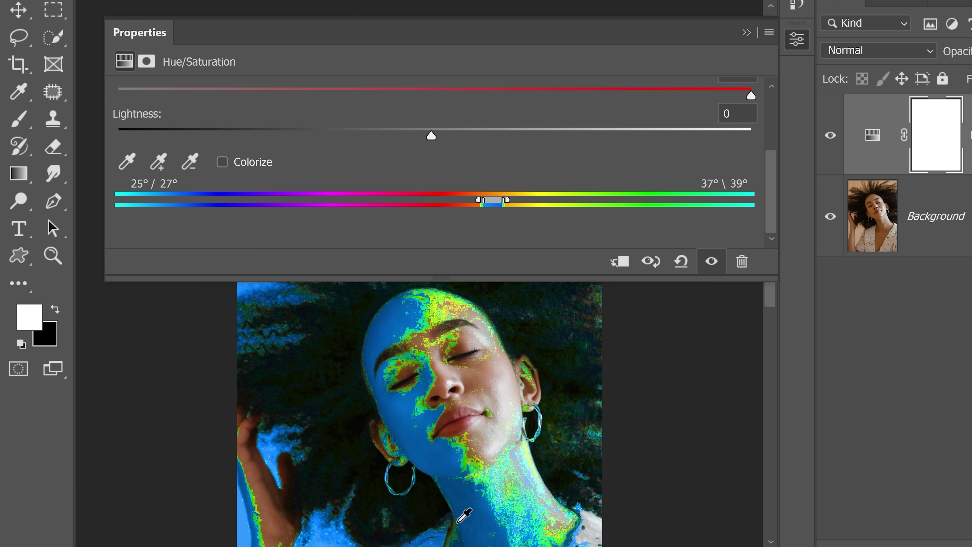
pyautogui.moveTo(476, 204)
pyautogui.mouseDown()
pyautogui.moveTo(488, 204)
pyautogui.moveTo(480, 206)
pyautogui.mouseUp()
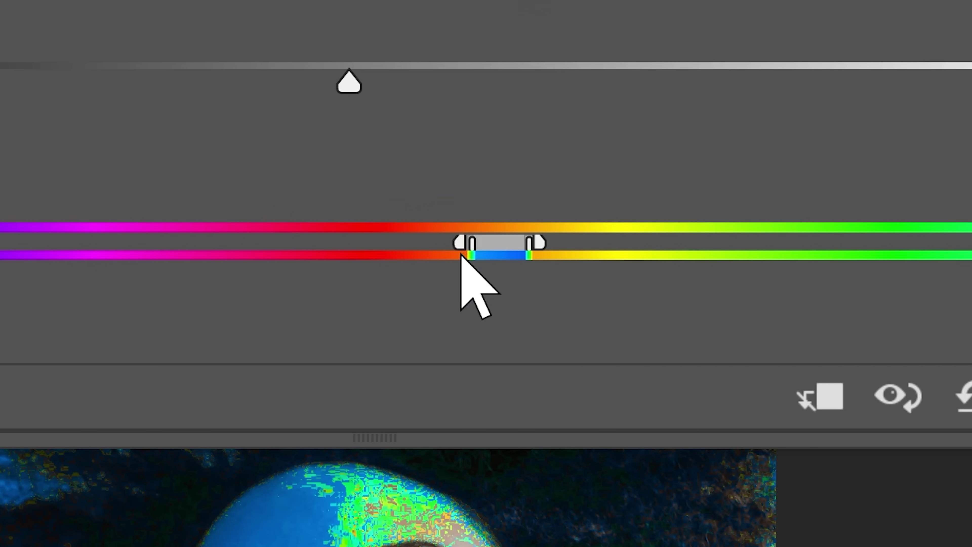
# - Shift the range sliders so the band extends toward yellow, keeping Hue +180 and Saturation +100
pyautogui.moveTo(466, 245); pyautogui.dragTo(460, 244)
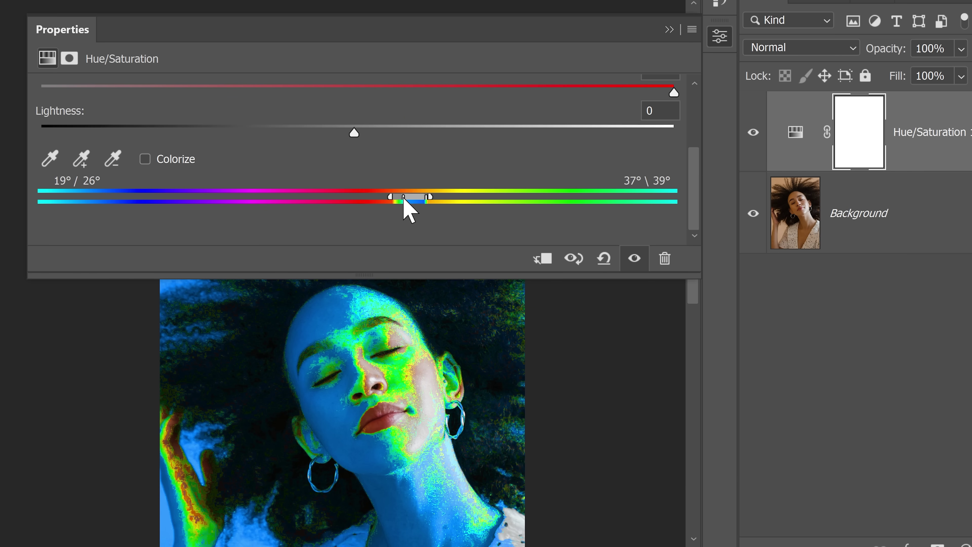
pyautogui.moveTo(403, 198); pyautogui.dragTo(408, 203)
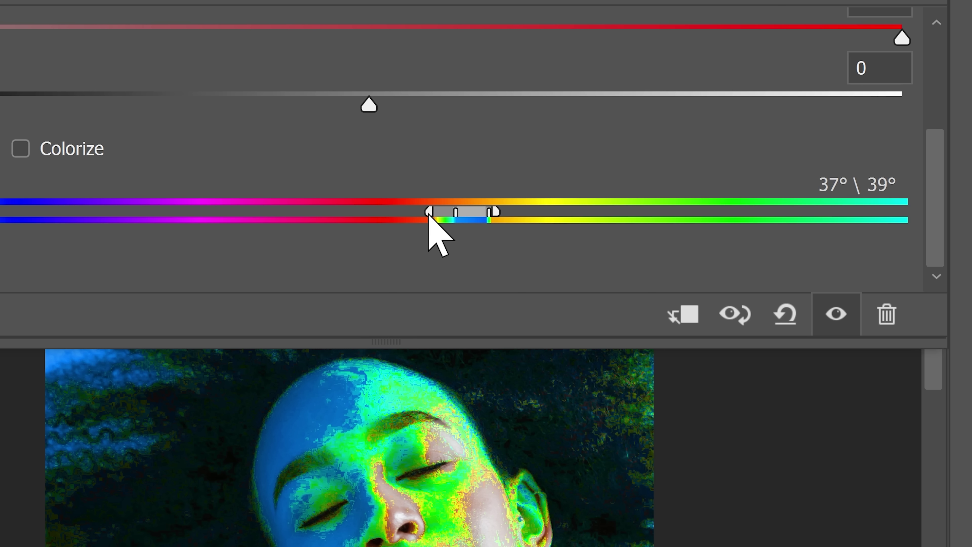
pyautogui.moveTo(432, 209); pyautogui.dragTo(385, 204)
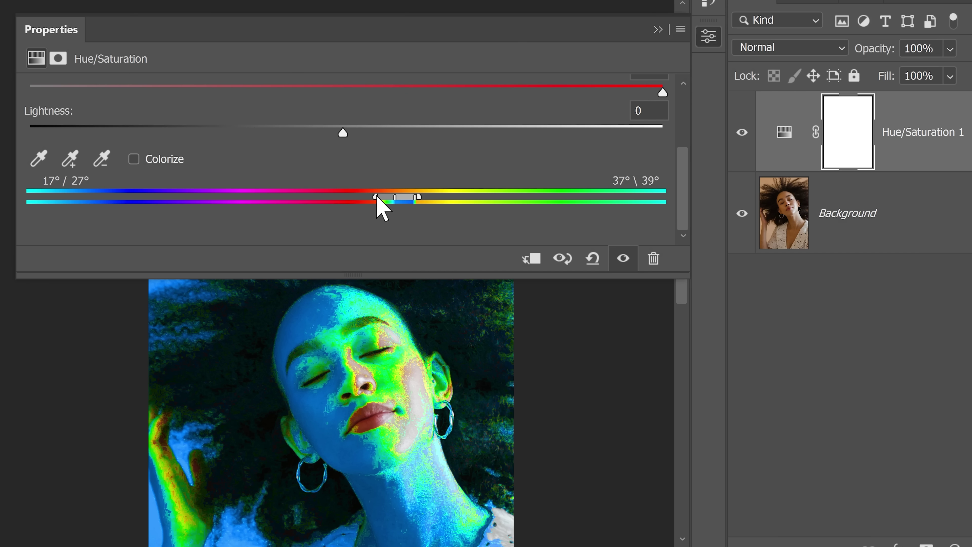
pyautogui.moveTo(376, 199); pyautogui.dragTo(485, 198)
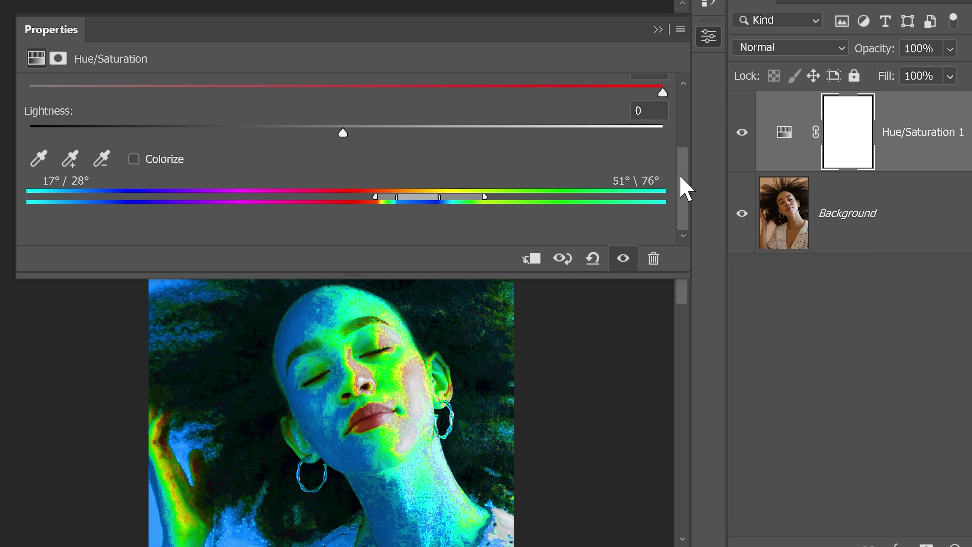
pyautogui.moveTo(686, 186); pyautogui.dragTo(686, 139)
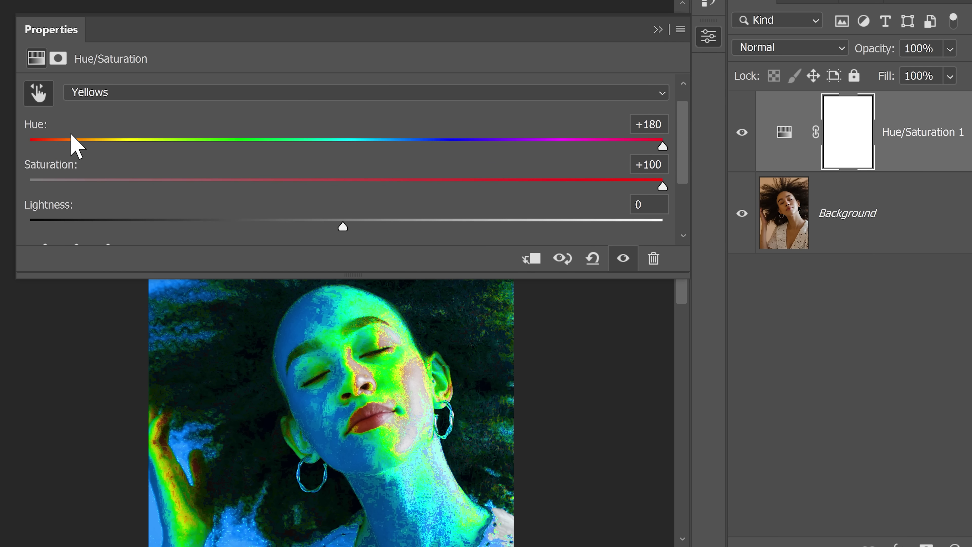
# - Reset Yellows Hue and Saturation to 0, then set Hue -8 and Saturation -24
pyautogui.click(29, 124)
pyautogui.write('0')
pyautogui.press('Return')
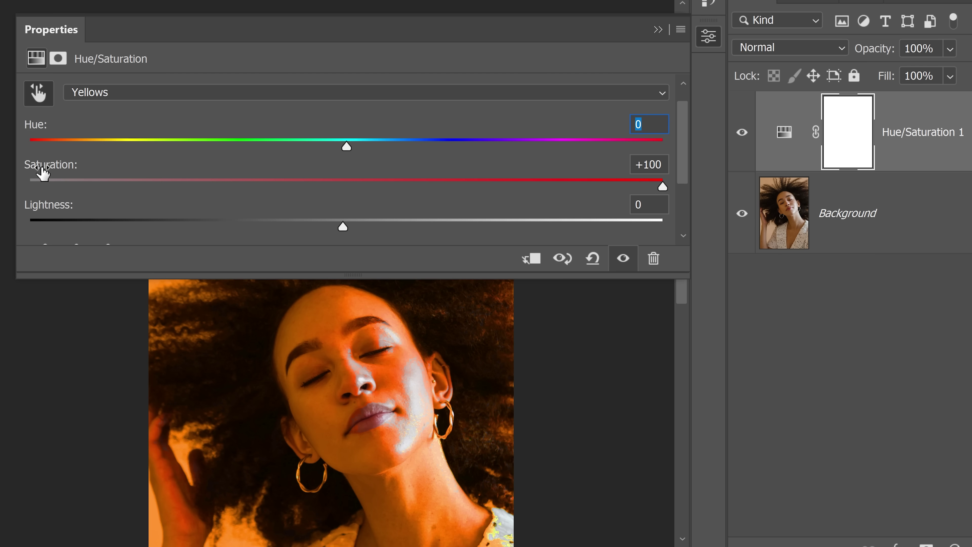
pyautogui.click(43, 173)
pyautogui.write('0')
pyautogui.press('Return')
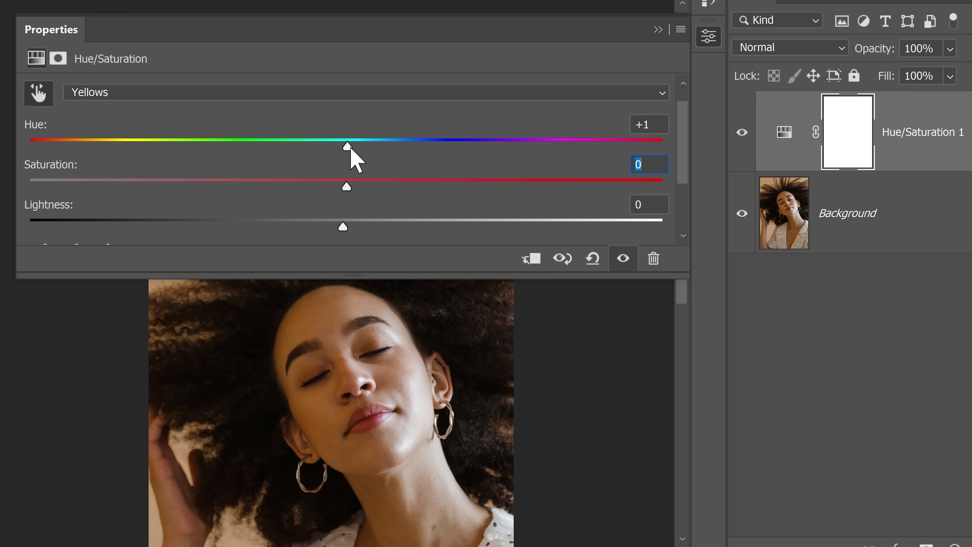
pyautogui.moveTo(350, 150); pyautogui.dragTo(328, 149)
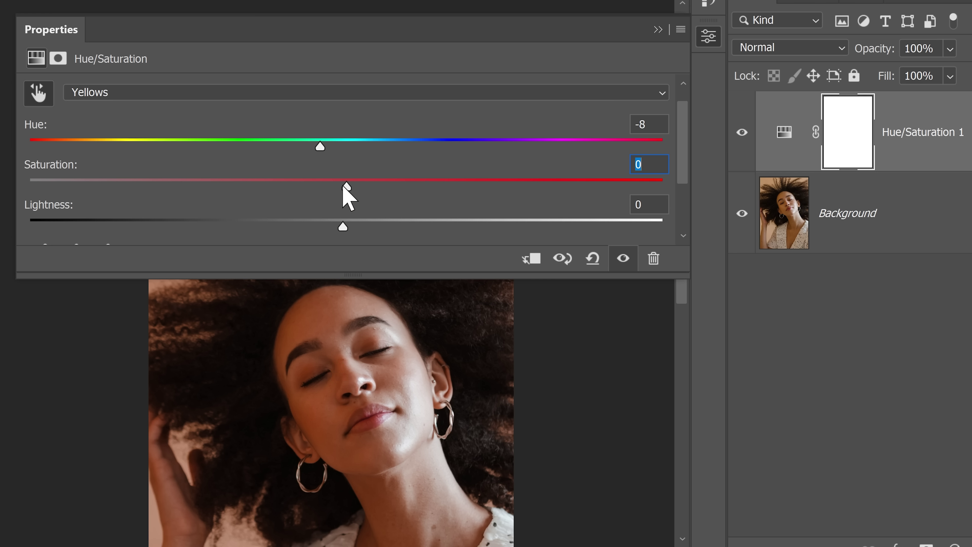
pyautogui.moveTo(346, 188); pyautogui.dragTo(280, 187)
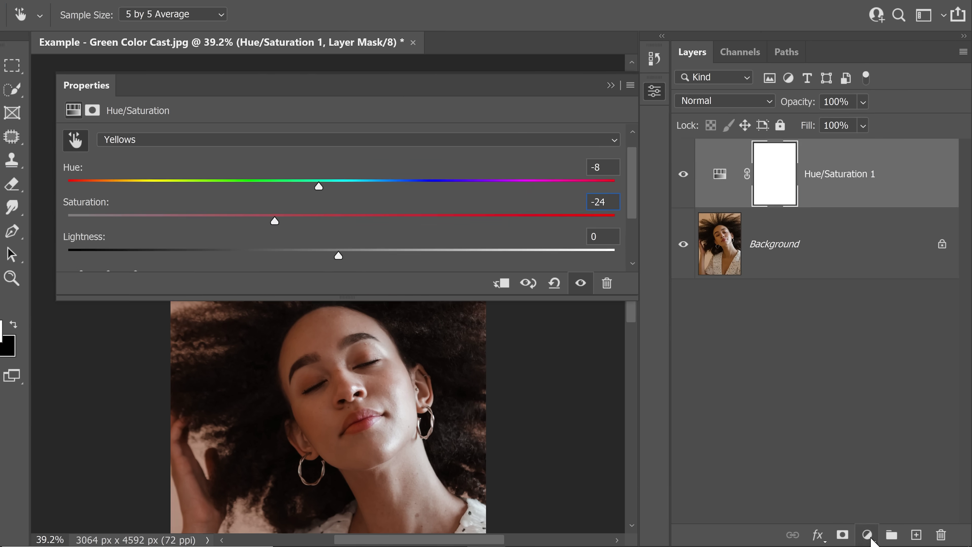
# - Add a Vibrance 1 layer with Vibrance +38 and collapse its Properties panel
pyautogui.click(871, 535)
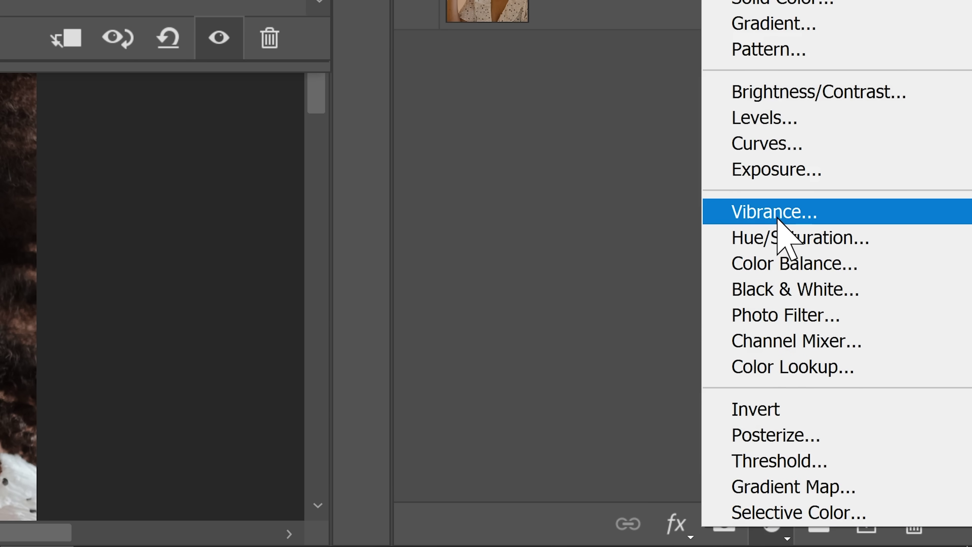
pyautogui.click(779, 221)
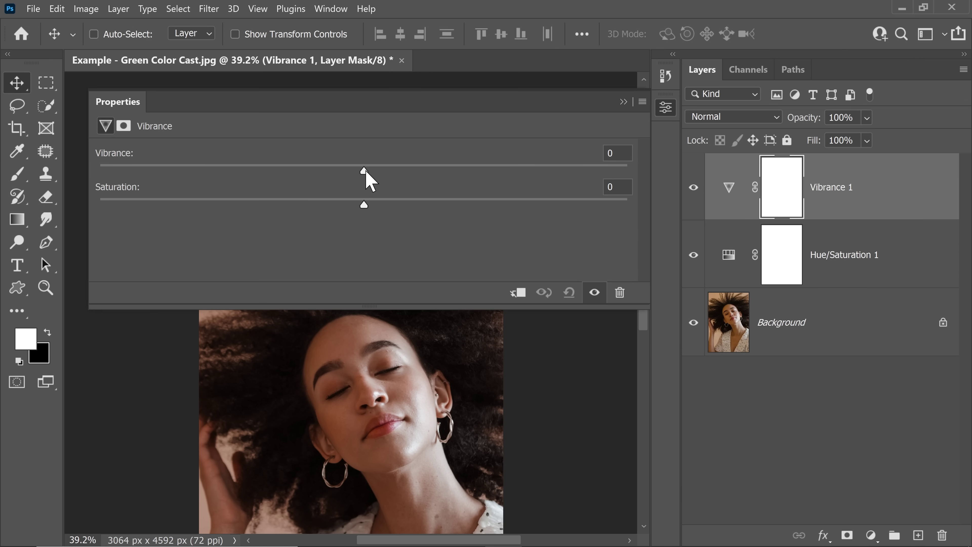
pyautogui.moveTo(364, 170); pyautogui.dragTo(464, 177)
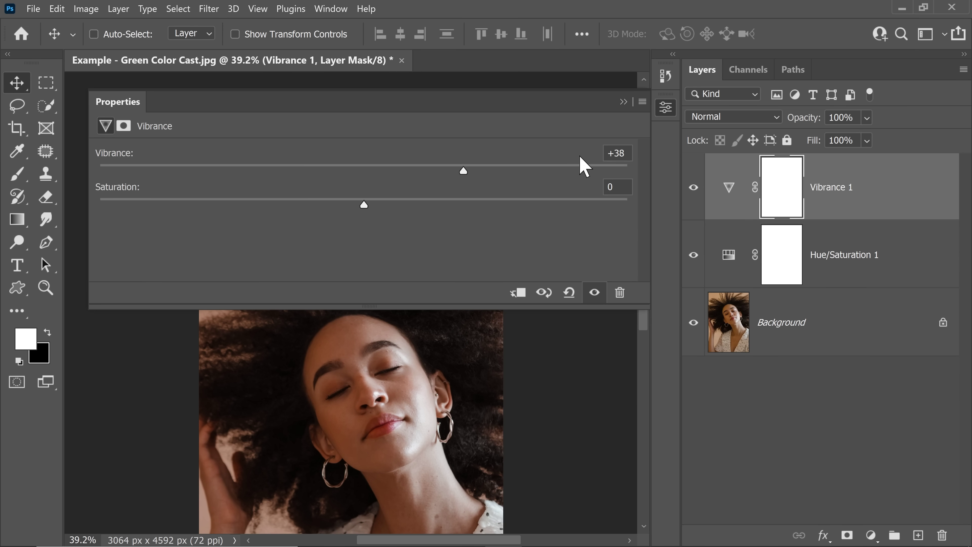
pyautogui.click(624, 102)
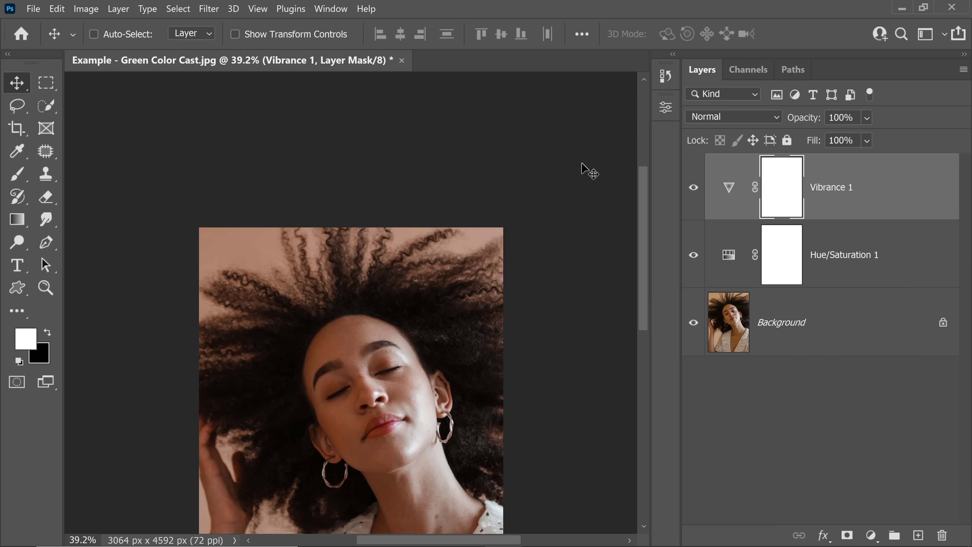
pyautogui.scroll(-5, 589, 171)
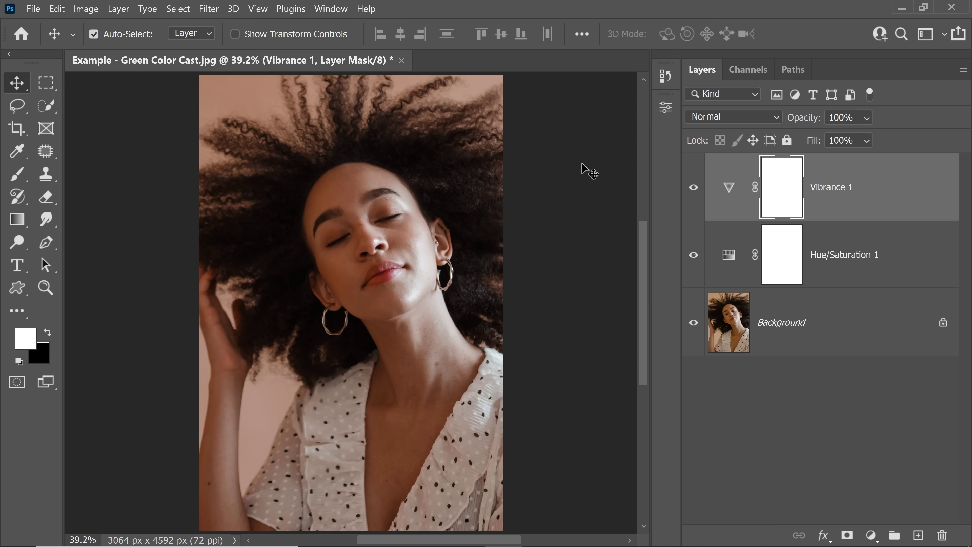
pyautogui.keyDown('alt'); pyautogui.click(694, 323); pyautogui.keyUp('alt')
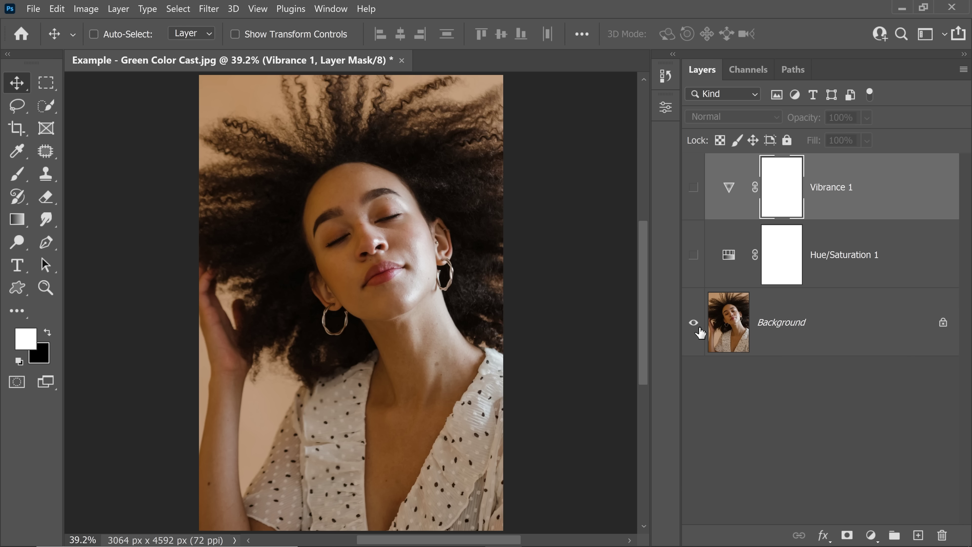
pyautogui.keyDown('alt'); pyautogui.click(694, 324); pyautogui.keyUp('alt')
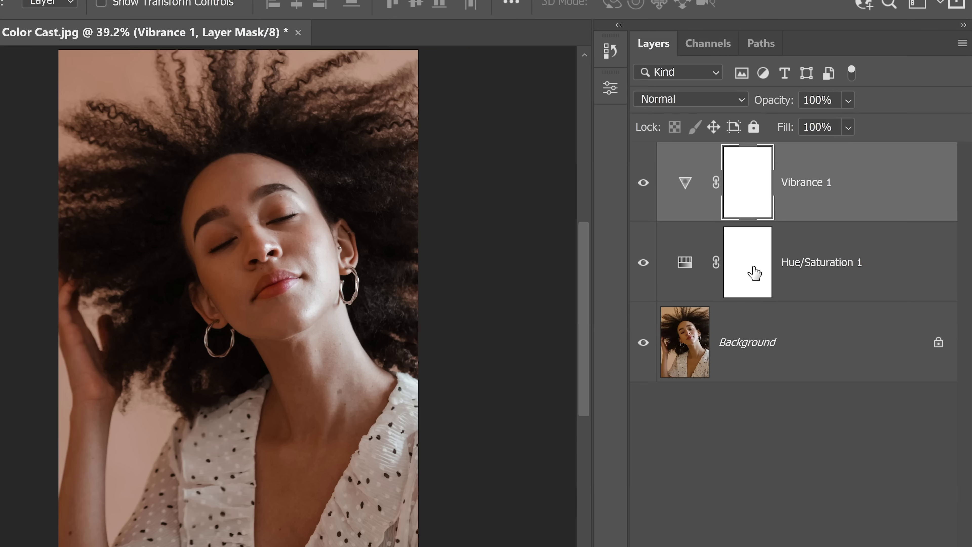
# - Invert the Hue/Saturation 1 mask with Ctrl+I and brush white over the chest and face
pyautogui.moveTo(784, 269); pyautogui.dragTo(789, 232)
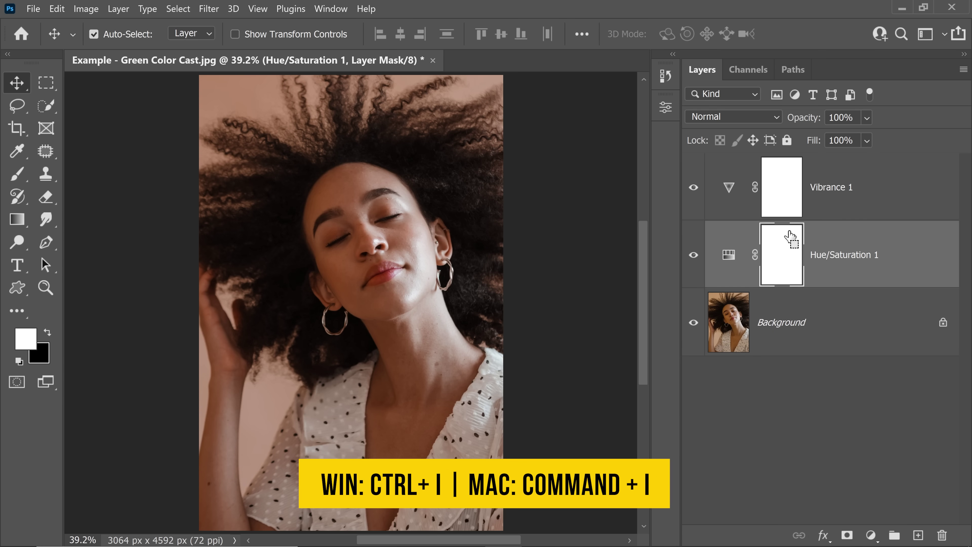
pyautogui.hotkey('ctrl', 'i')
pyautogui.click(17, 175)
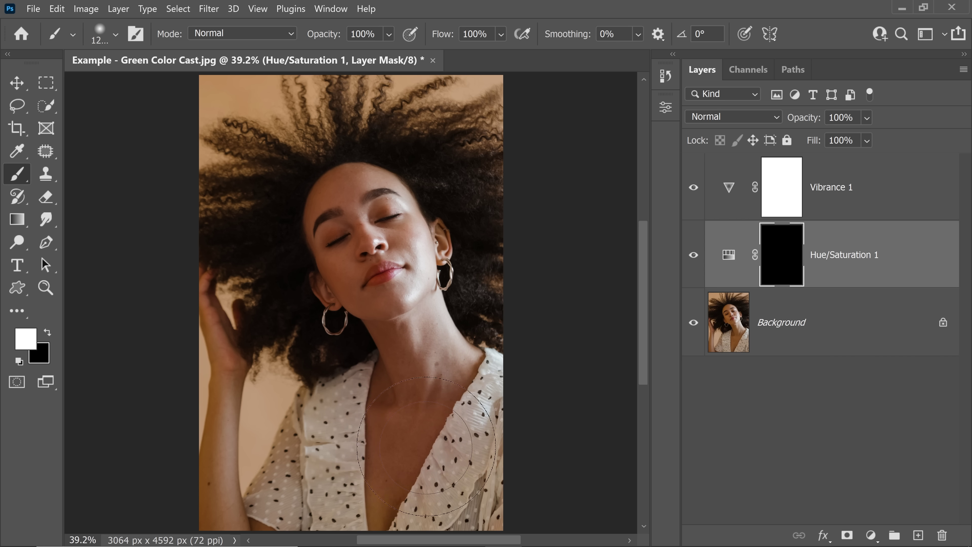
pyautogui.moveTo(426, 446)
pyautogui.mouseDown()
pyautogui.moveTo(394, 498)
pyautogui.moveTo(341, 307)
pyautogui.moveTo(339, 198)
pyautogui.mouseUp()
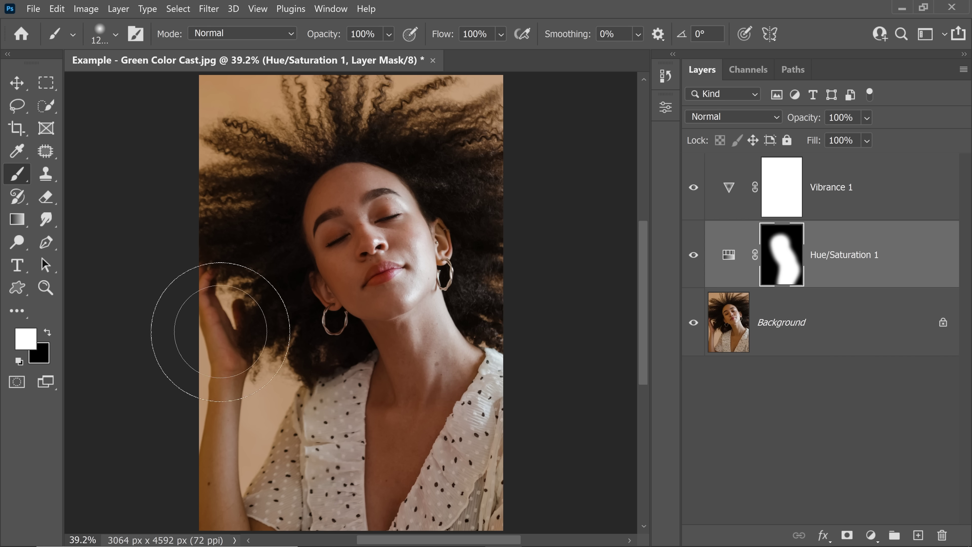
pyautogui.press('[')
pyautogui.press('[')
pyautogui.press('[')
pyautogui.press('[')
pyautogui.press('[')
pyautogui.press('[')
pyautogui.press('[')
pyautogui.press('[')
pyautogui.press('[')
pyautogui.press('[')
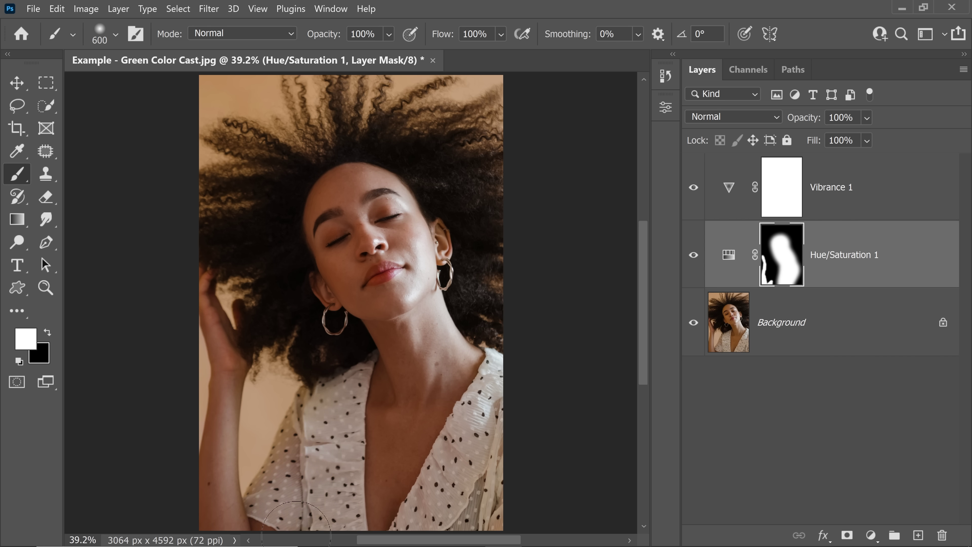